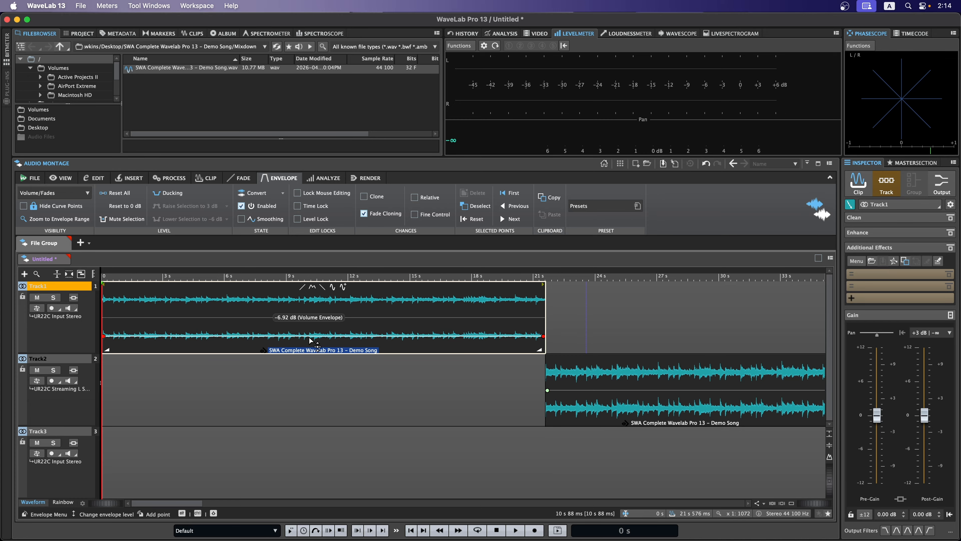
Step: Undo the last volume envelope change on the Track1 clip, add a Pan envelope to that clip and select it for editing
key(super+z)
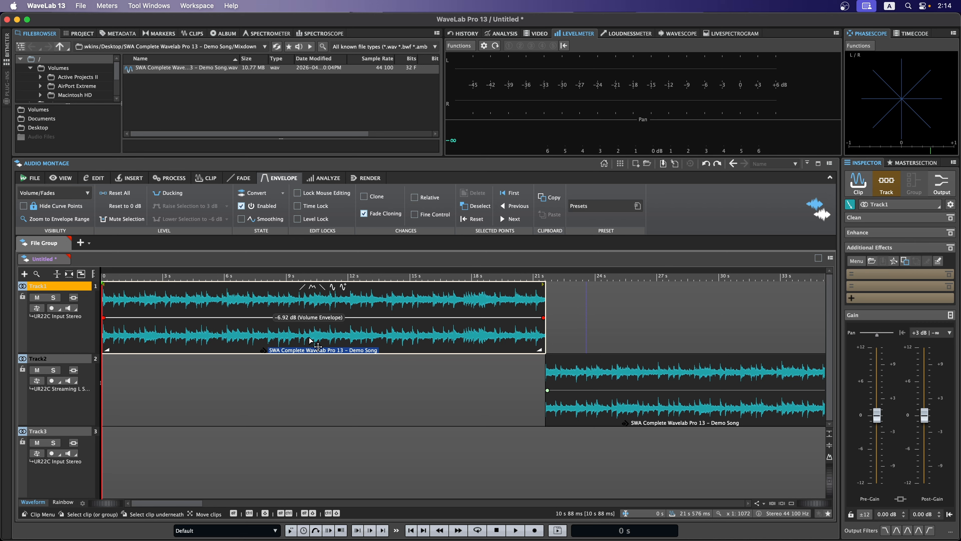
click(851, 183)
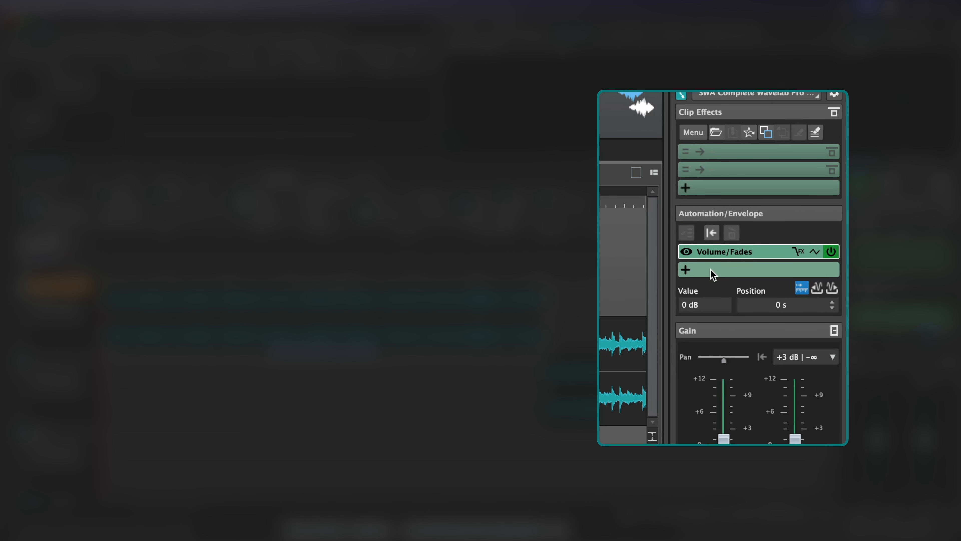
click(687, 270)
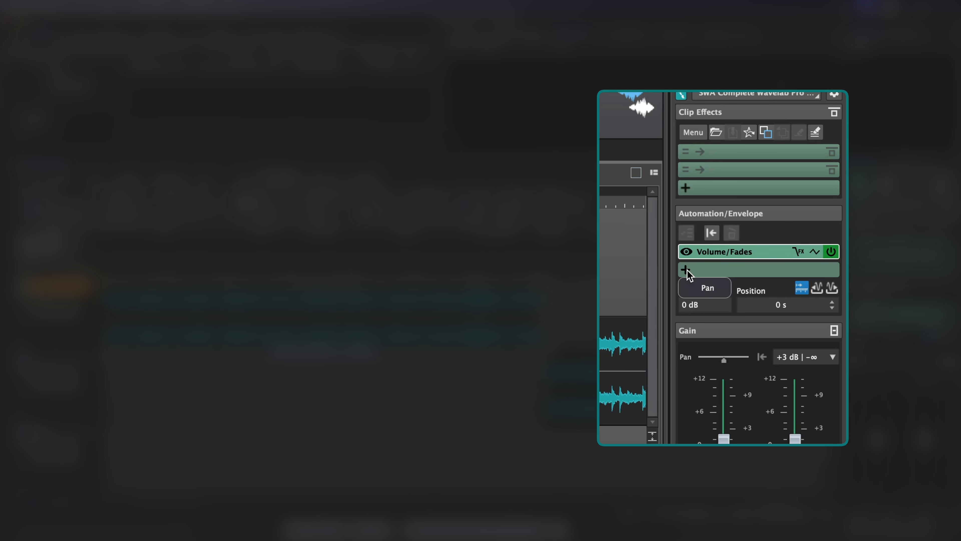
click(703, 289)
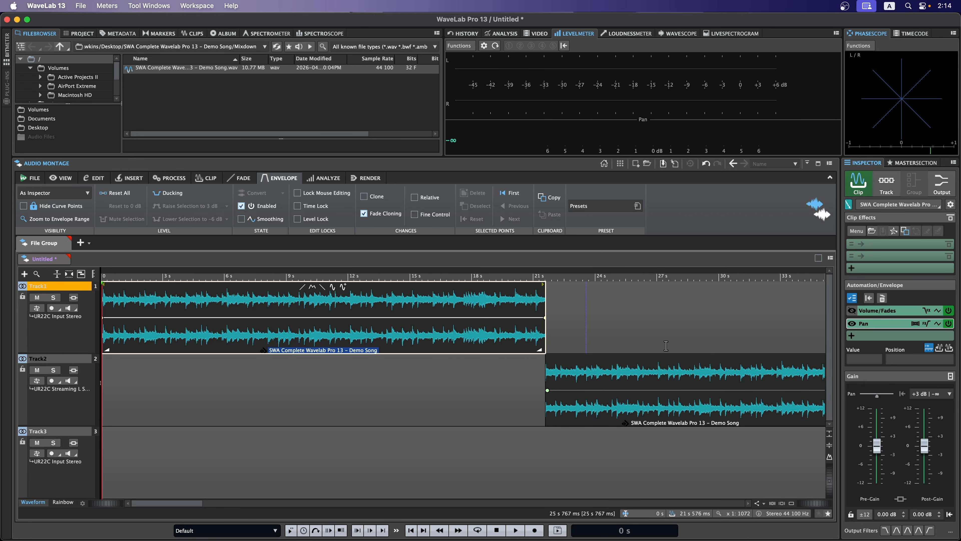
click(914, 312)
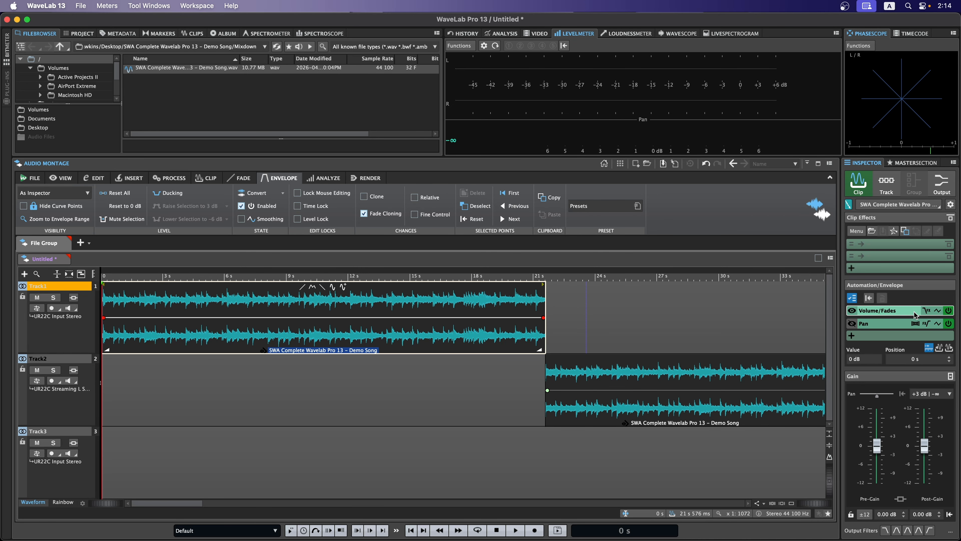
click(903, 328)
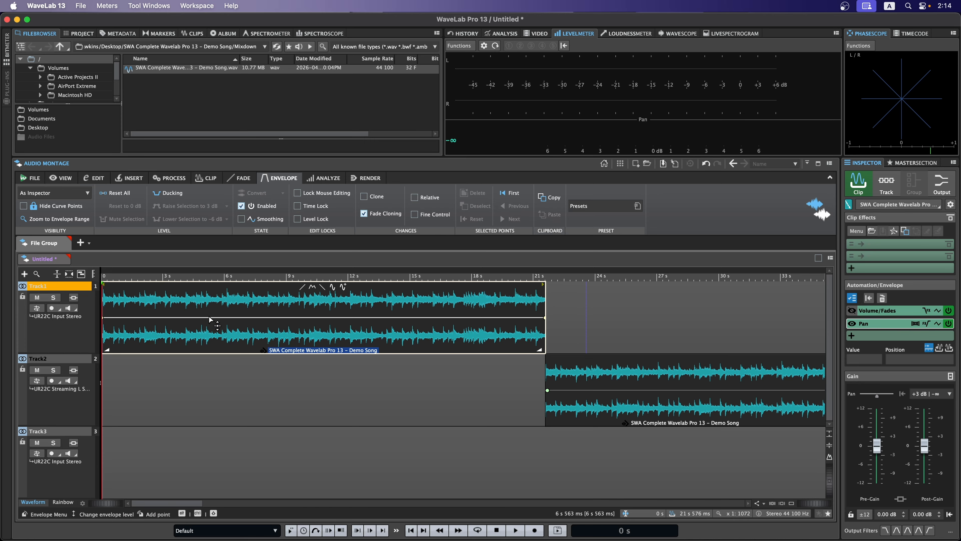
Step: Add Pan envelope points at about 4 s and 18.8 s, move the second to about R92, and switch the envelope's placement relative to effects
double_click(185, 318)
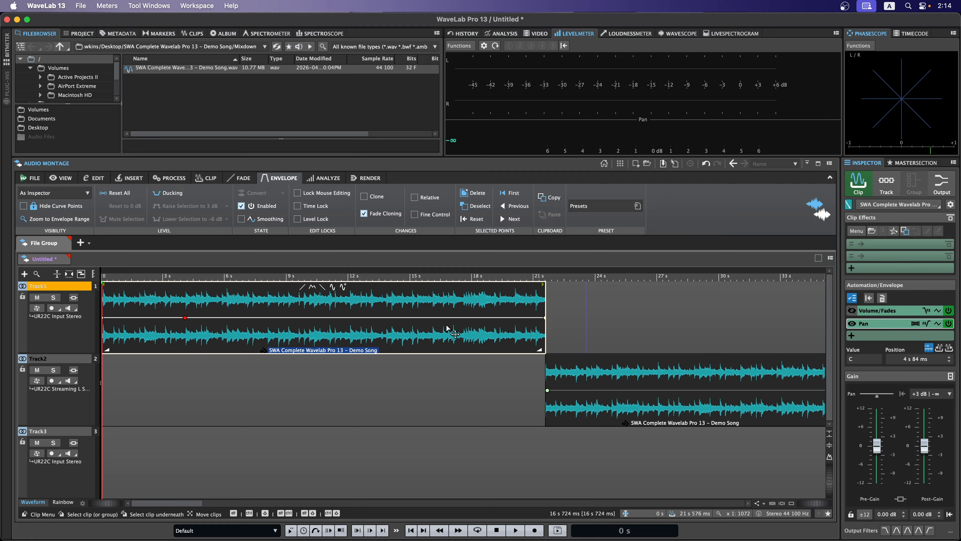
double_click(490, 319)
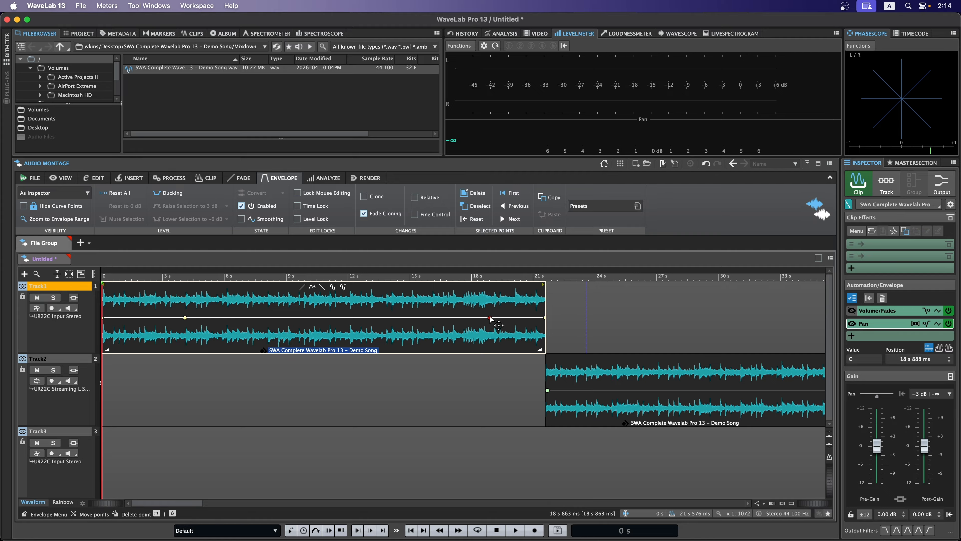
drag(490, 318, 489, 351)
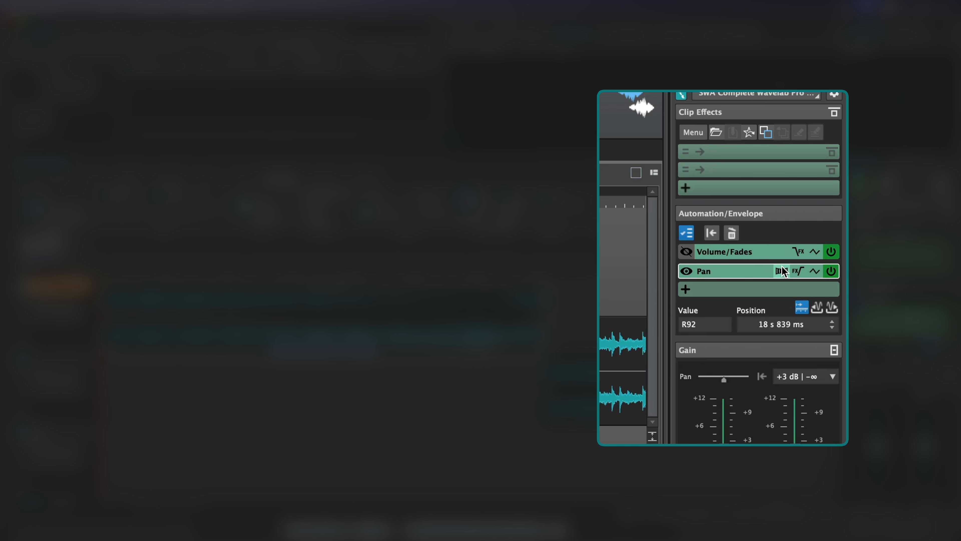
click(799, 270)
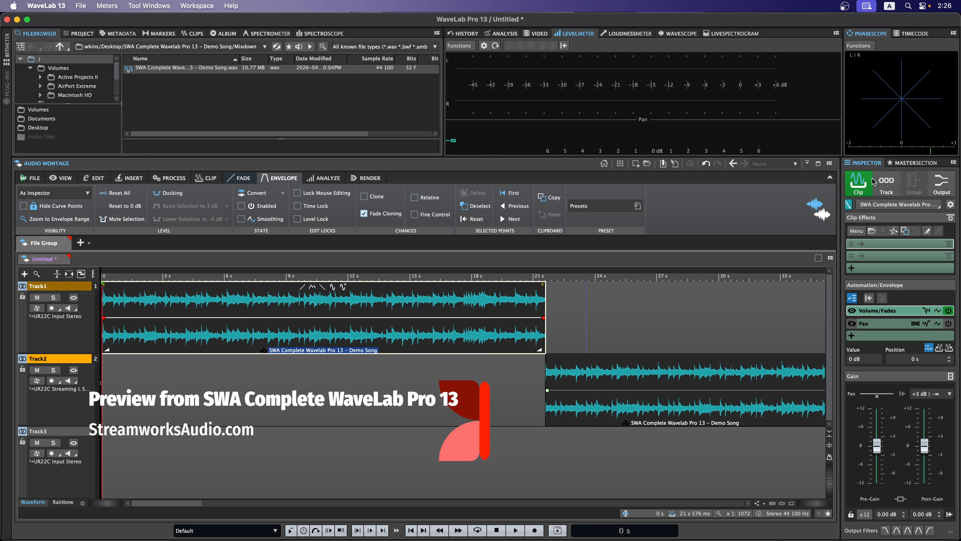
Step: Insert the Limiter in the Track1 clip's first effect slot and raise its input to about 4.1 dB during playback
click(899, 245)
mouse_move(906, 287)
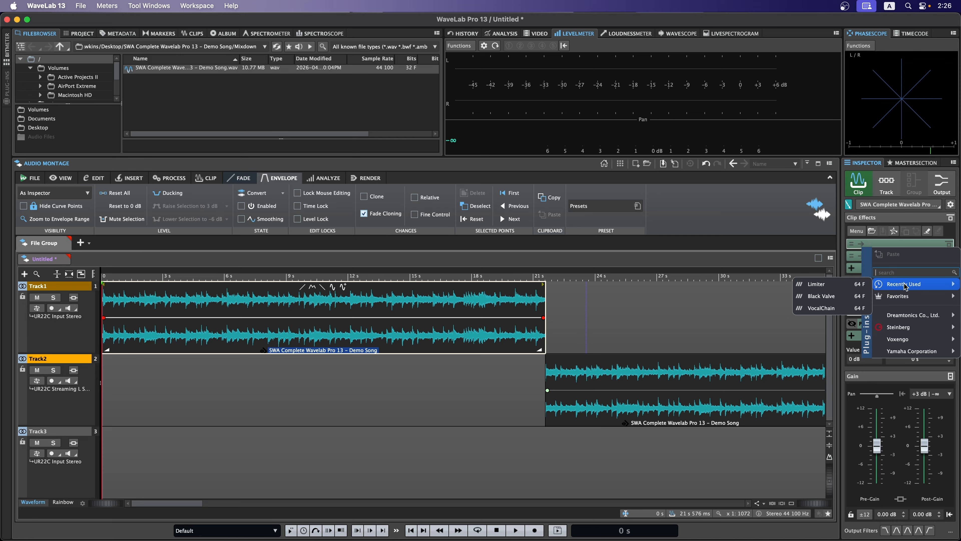
click(822, 284)
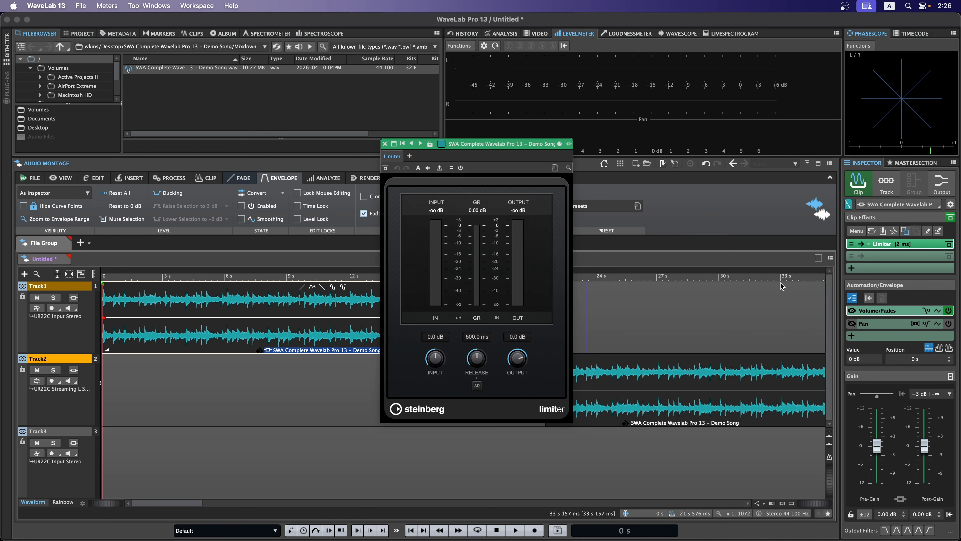
key(space)
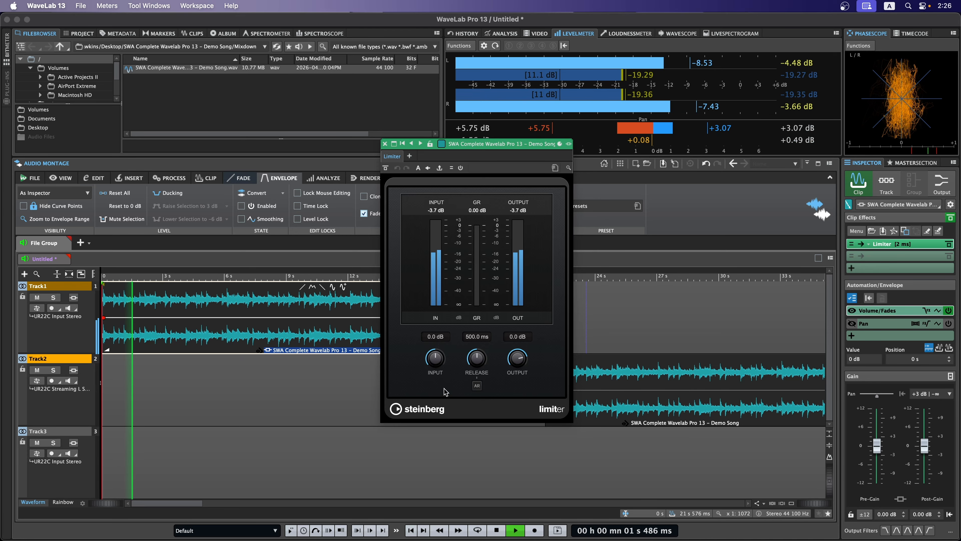
mouse_move(434, 366)
mouse_down()
mouse_move(438, 353)
mouse_move(438, 363)
mouse_up()
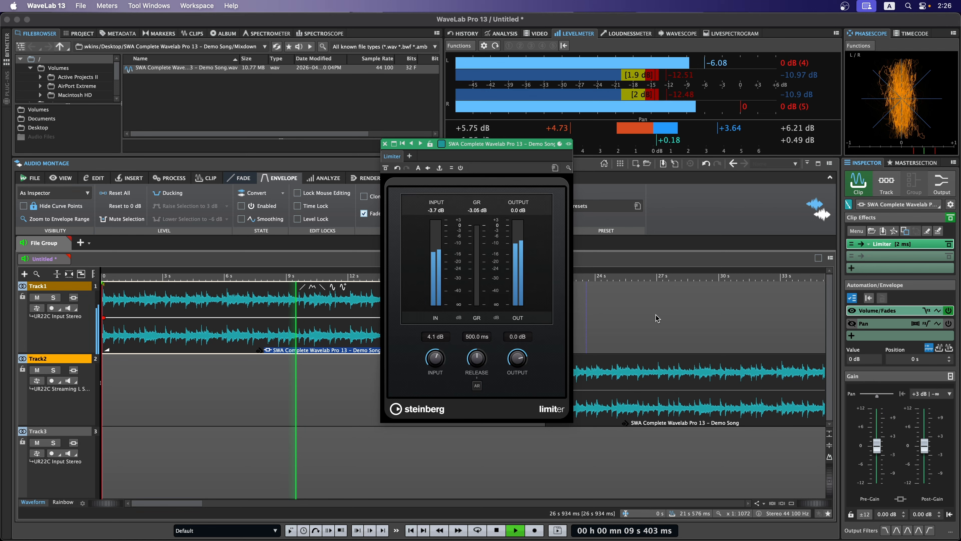
key(space)
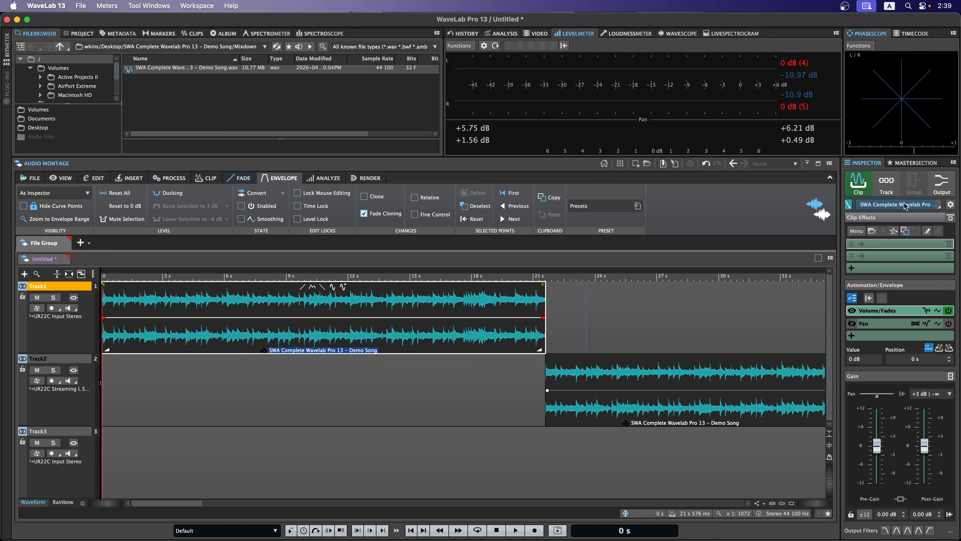
Step: Show the track settings in the Inspector, switching them to Track3 and back to Track1
click(888, 185)
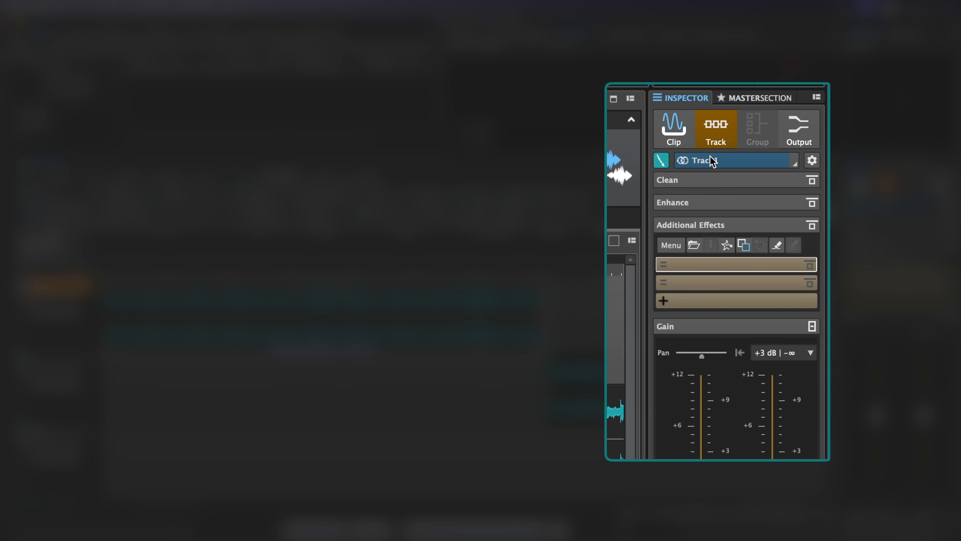
click(712, 160)
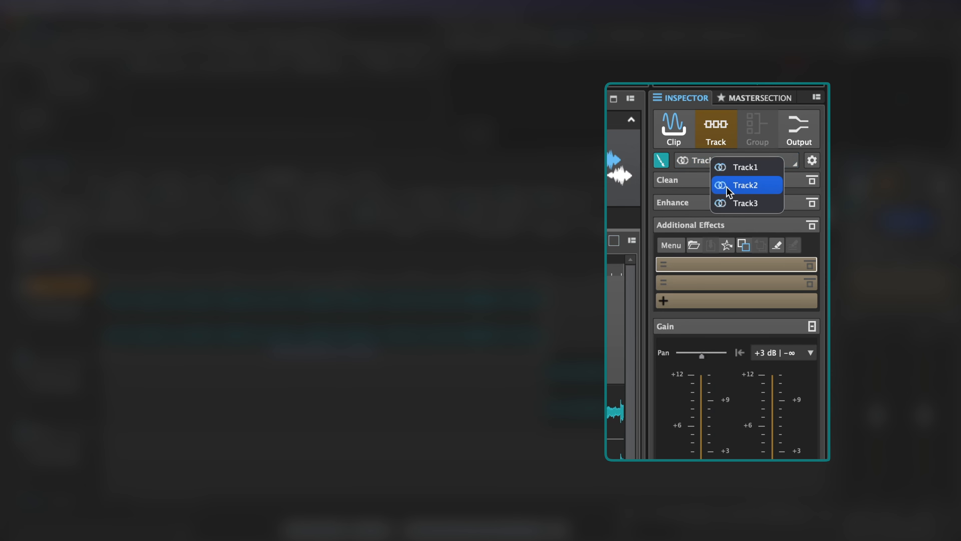
click(730, 203)
click(722, 166)
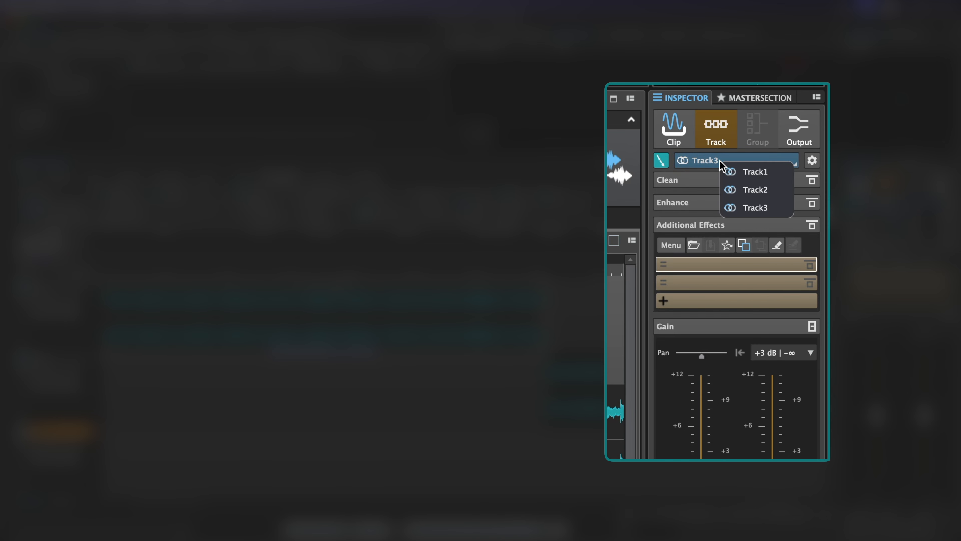
click(731, 172)
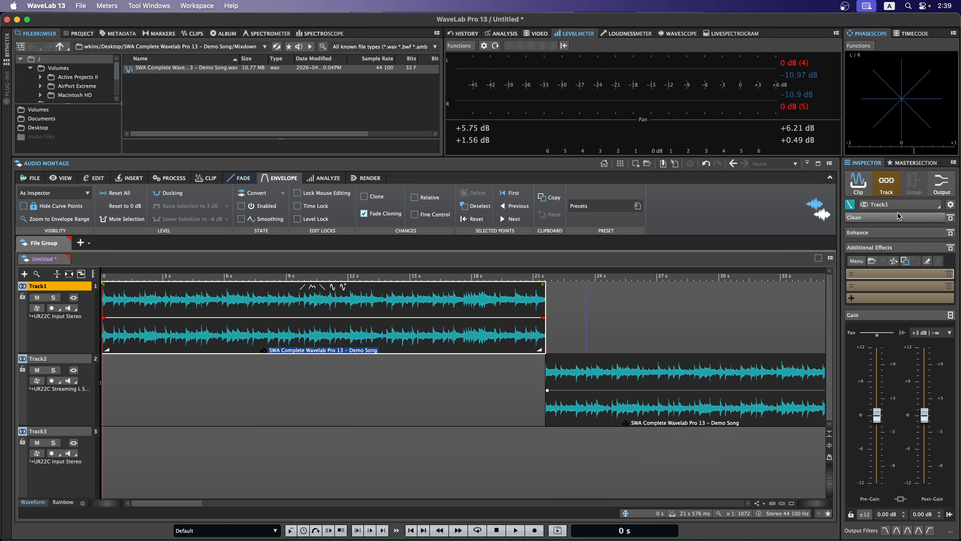
Step: Rename Track1 as Song One
double_click(925, 204)
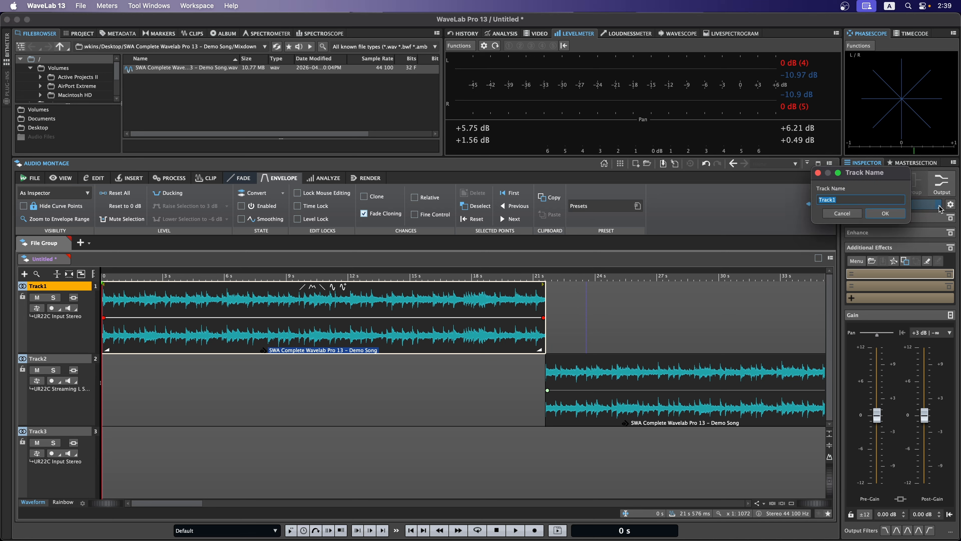
text(Song One)
key(Return)
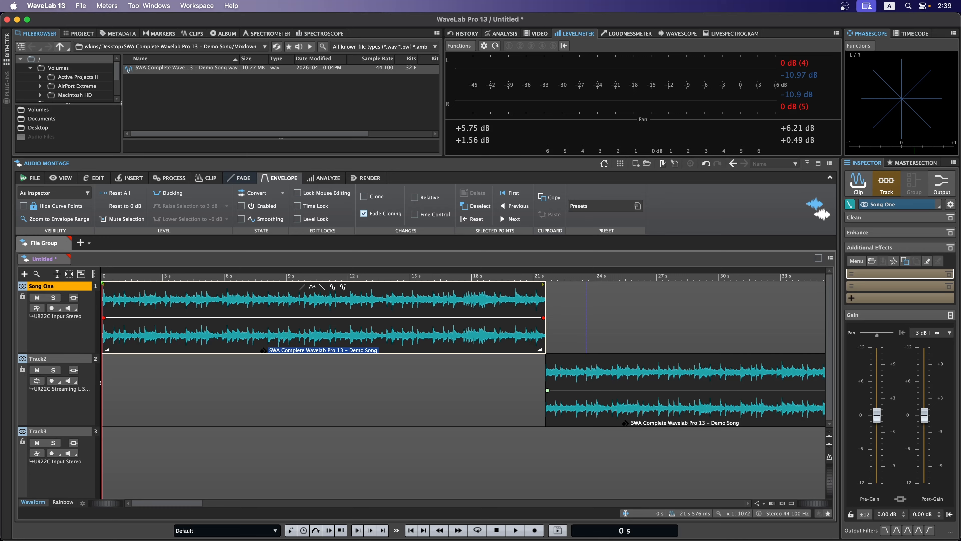
Step: Try the Song One track's Clean effects by enabling and disabling the DeHummer, DeNoiser and DeEsser in turn
click(920, 218)
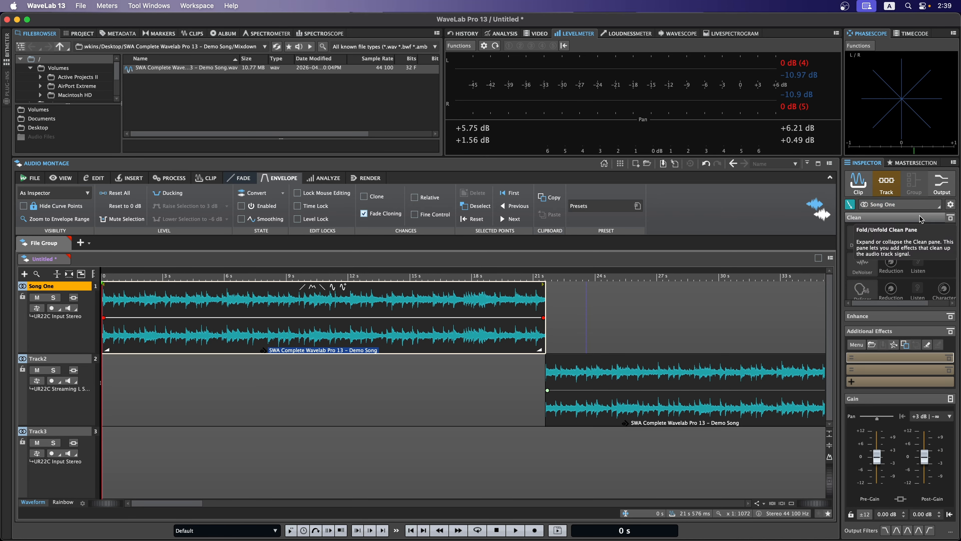
click(859, 238)
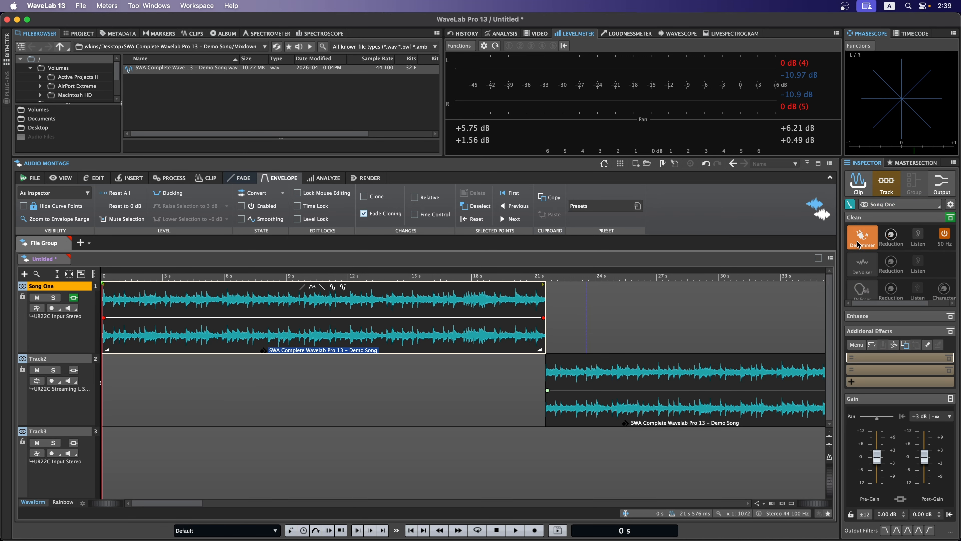
click(856, 241)
click(856, 261)
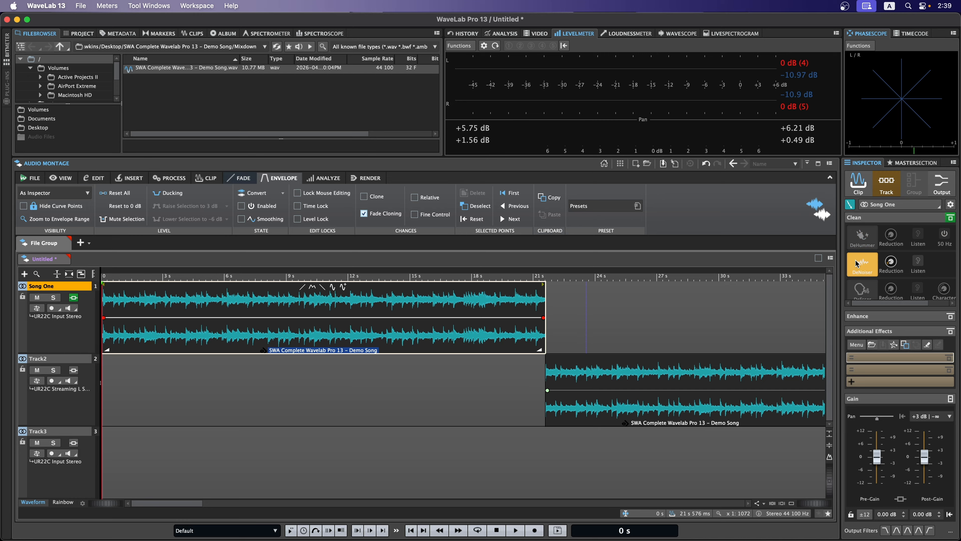
click(857, 263)
click(857, 287)
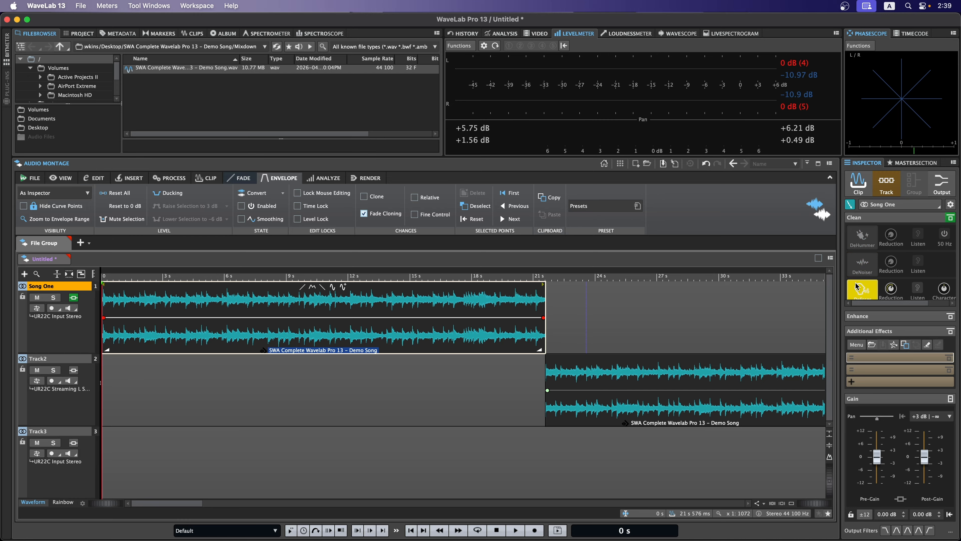
click(858, 287)
click(871, 218)
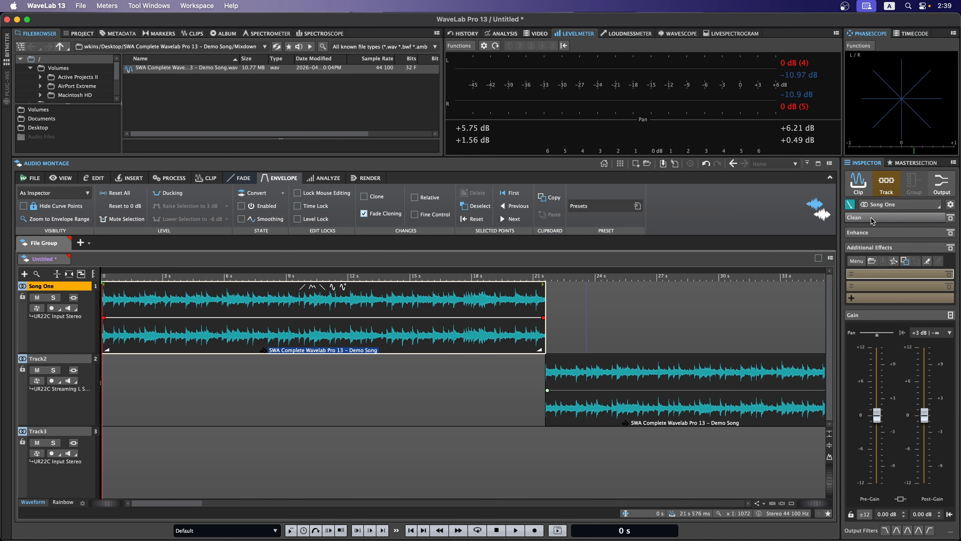
Step: Try the Song One track's Enhance effects by enabling and disabling the Voice Exciter, Reverb, EQ and Maximizer in turn
click(871, 233)
click(867, 252)
click(867, 252)
click(863, 276)
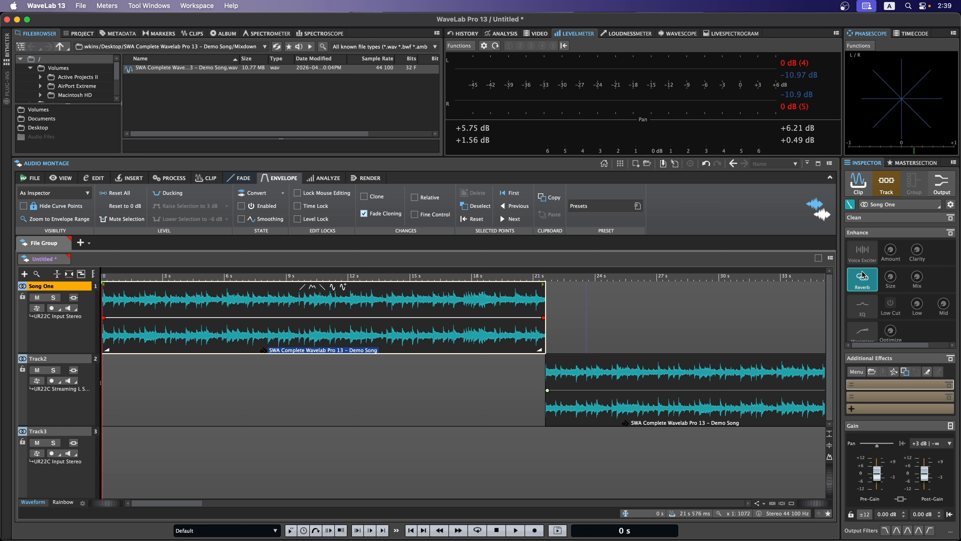
click(863, 276)
click(860, 303)
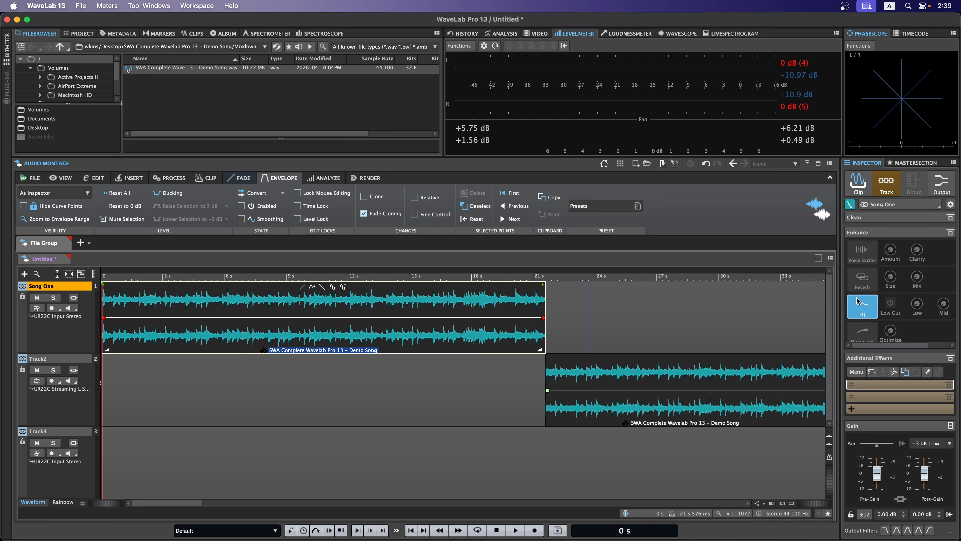
click(857, 301)
click(856, 328)
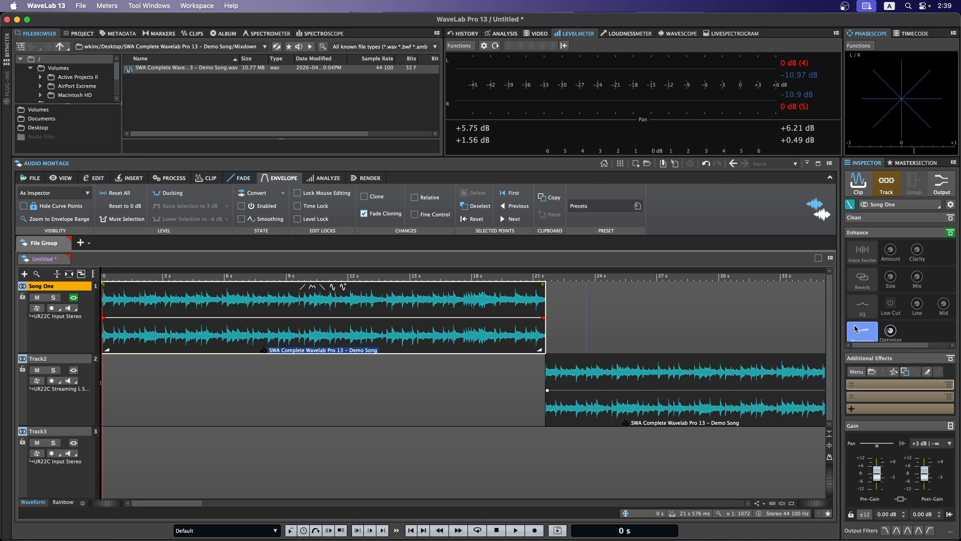
click(857, 328)
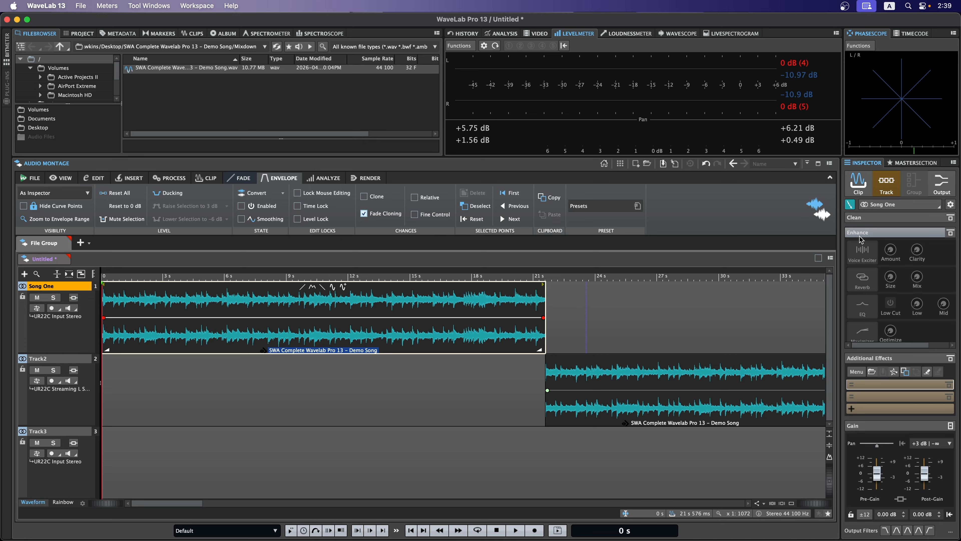
click(860, 235)
Step: Insert the recently used Black Valve plug-in in the first Additional Effects slot of the Song One track
click(888, 273)
mouse_move(892, 306)
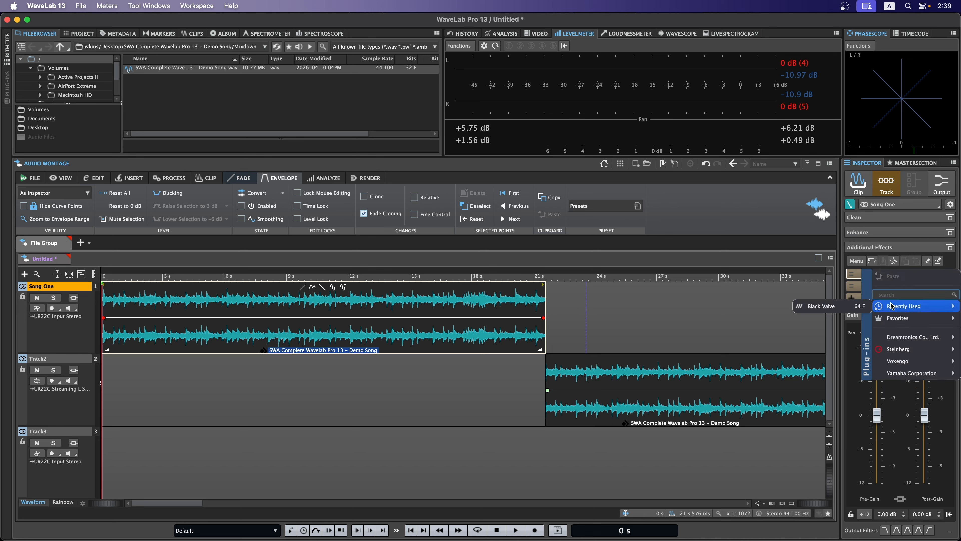
click(845, 305)
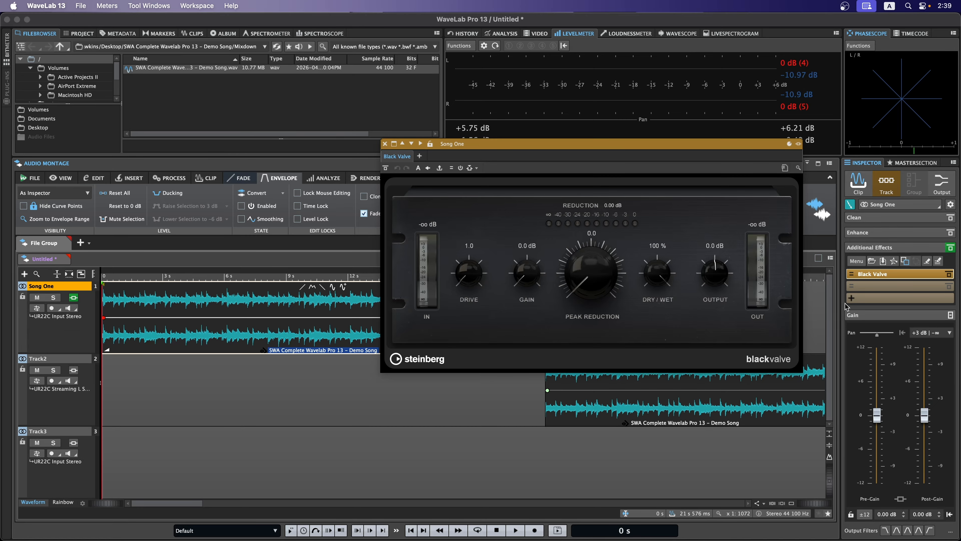